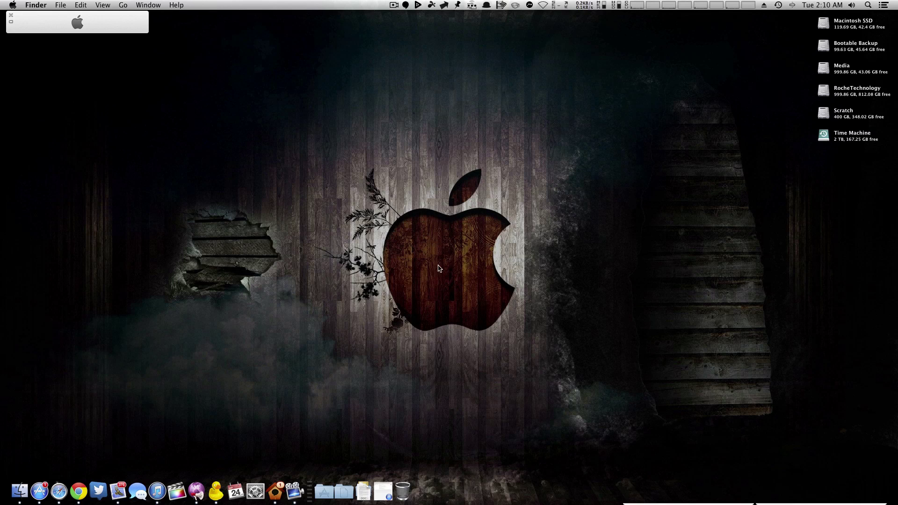
Restore the minimized App Store Updates window listing OS X Update 10.8.5 from the Dock.
{"action": "left_click", "coordinate": [384, 491]}
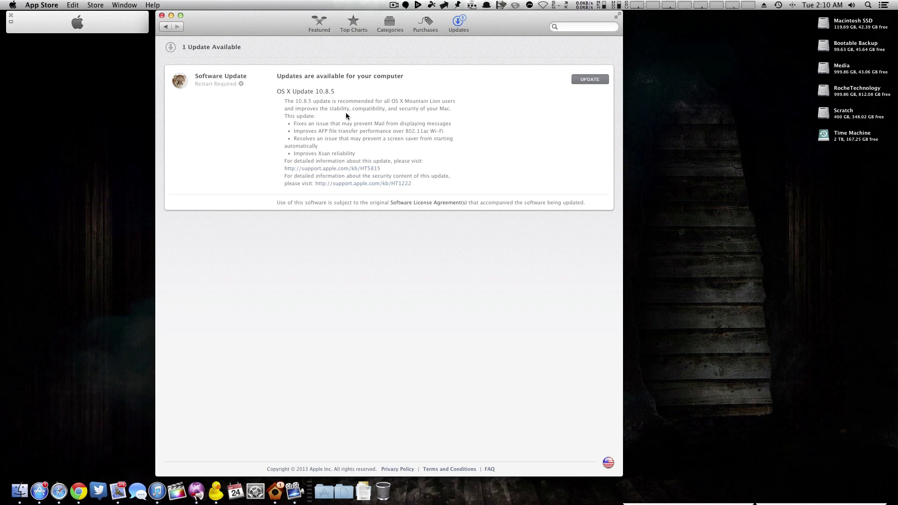
Shift the App Store Updates window slightly to the right.
{"action": "scroll", "coordinate": [284, 60], "scroll_direction": "up", "scroll_amount": 1}
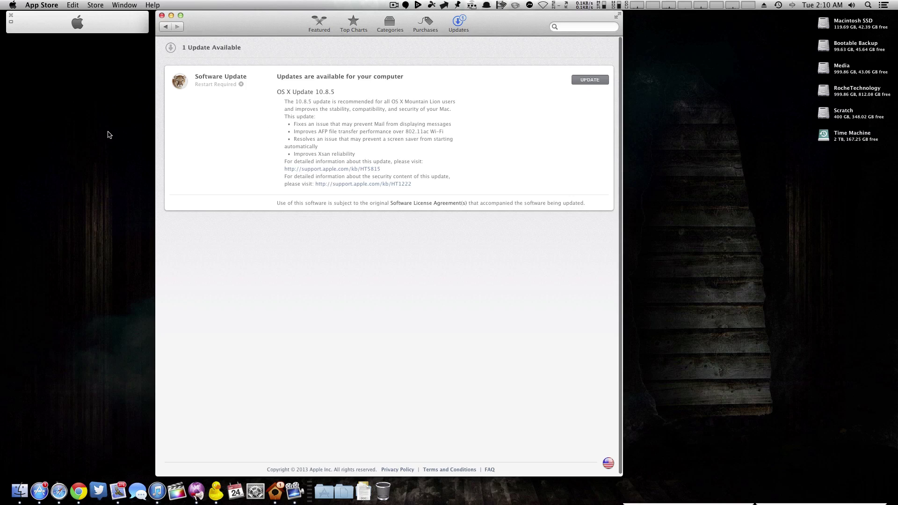
{"action": "mouse_move", "coordinate": [246, 24]}
{"action": "left_mouse_down"}
{"action": "mouse_move", "coordinate": [269, 16]}
{"action": "mouse_move", "coordinate": [252, 17]}
{"action": "left_mouse_up"}
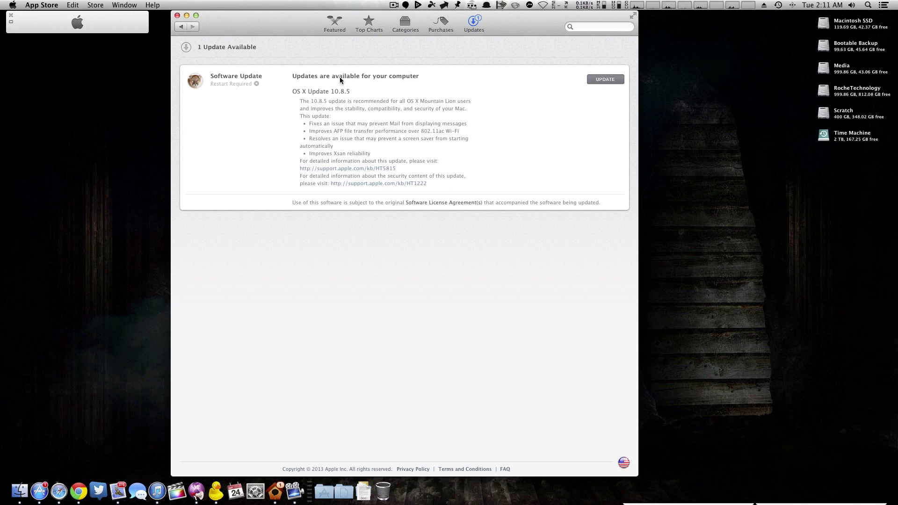
{"action": "scroll", "coordinate": [362, 175], "scroll_direction": "down", "scroll_amount": 1}
Start the OS X Update 10.8.5 installation and agree to its licence.
{"action": "left_click", "coordinate": [597, 78]}
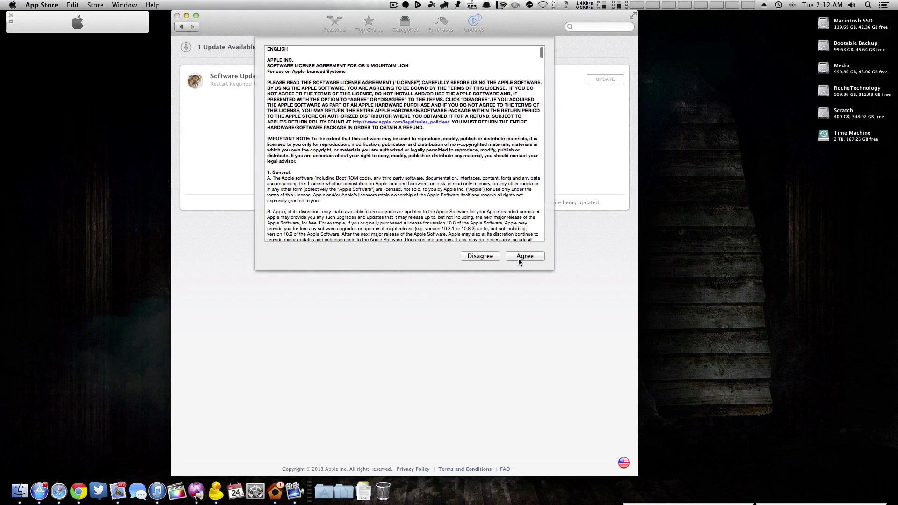
{"action": "left_click", "coordinate": [519, 260]}
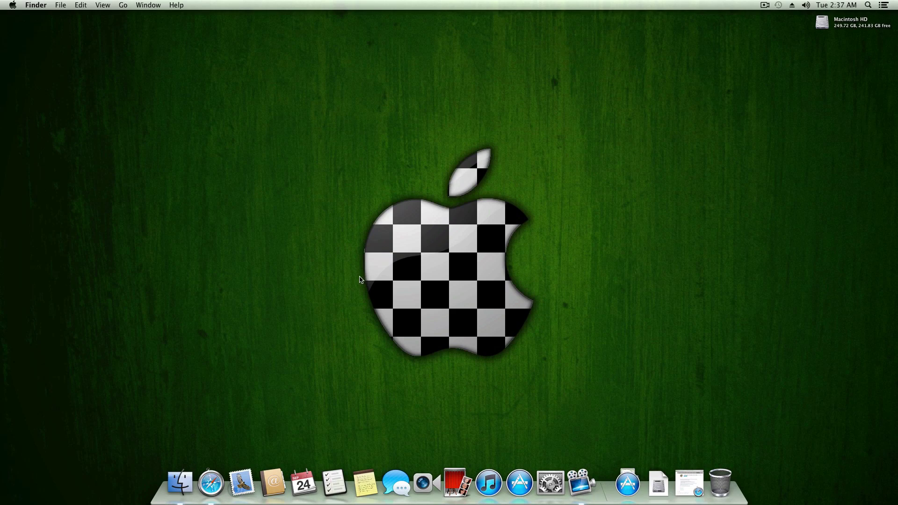
In Safari, go back to the '10.8.5 combo' results and open Apple's DL1676 Combo support page.
{"action": "left_click", "coordinate": [689, 483]}
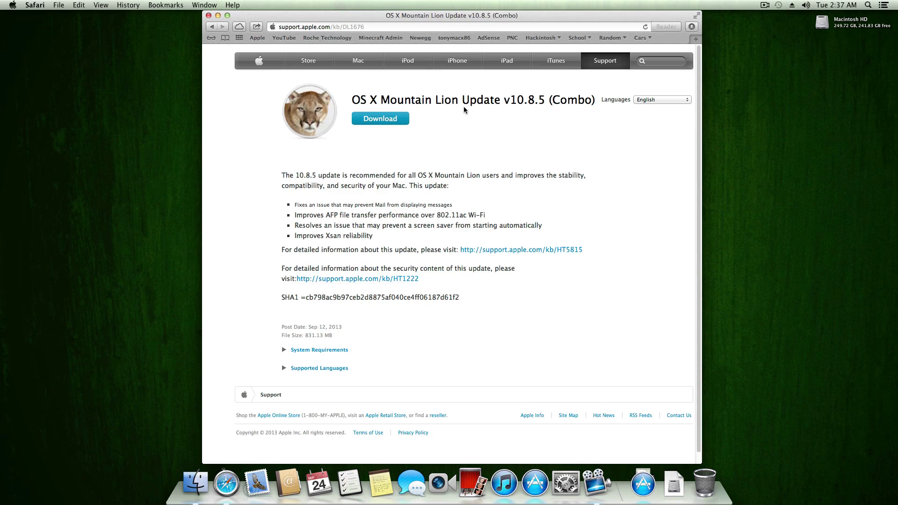
{"action": "left_click", "coordinate": [214, 27]}
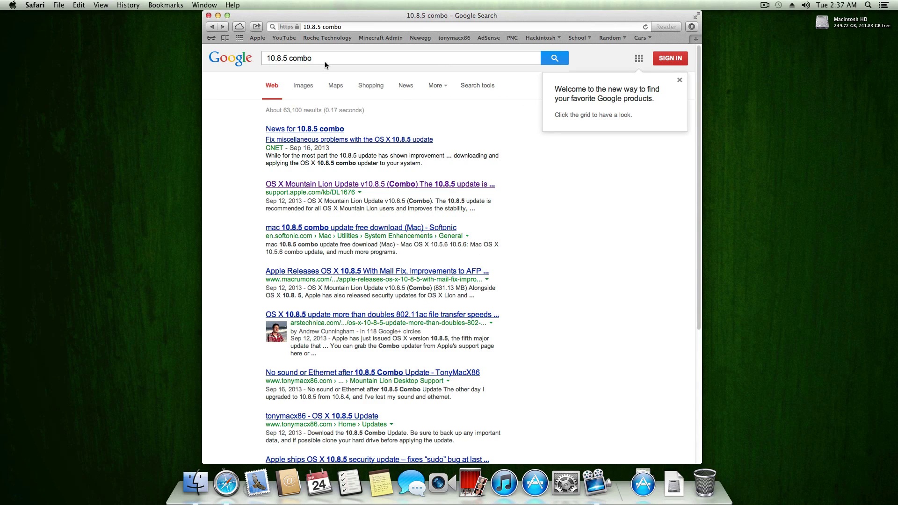
{"action": "triple_click", "coordinate": [270, 60]}
{"action": "left_click", "coordinate": [287, 60]}
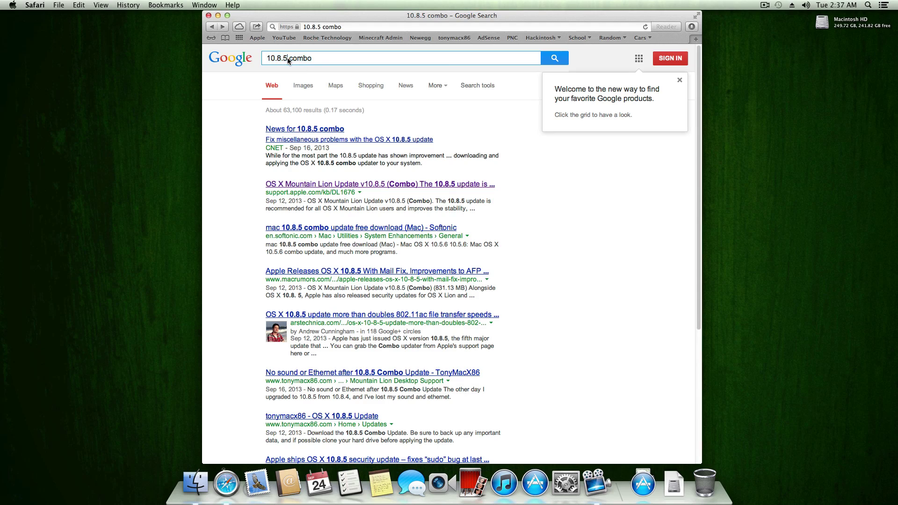
{"action": "double_click", "coordinate": [287, 60]}
{"action": "left_click", "coordinate": [316, 60]}
{"action": "left_click", "coordinate": [316, 188]}
{"action": "left_click_drag", "start_coordinate": [300, 28], "coordinate": [334, 30]}
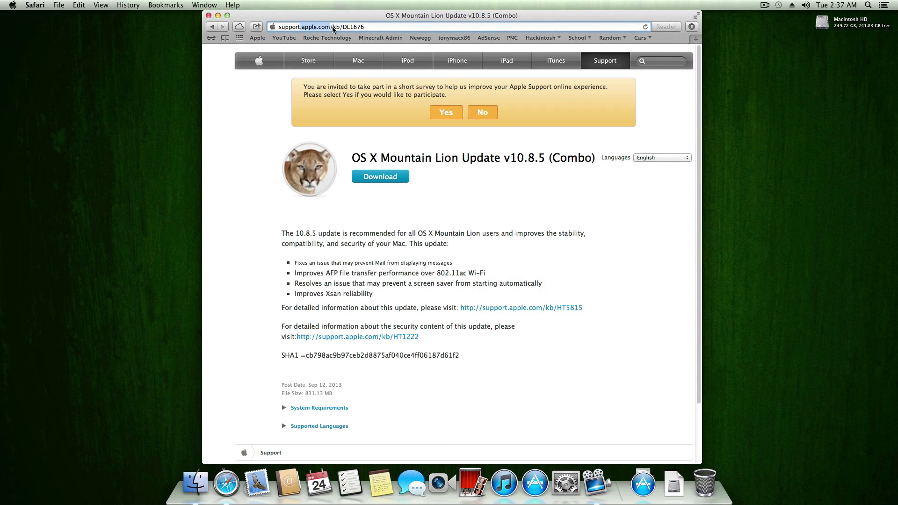
{"action": "left_click", "coordinate": [400, 178]}
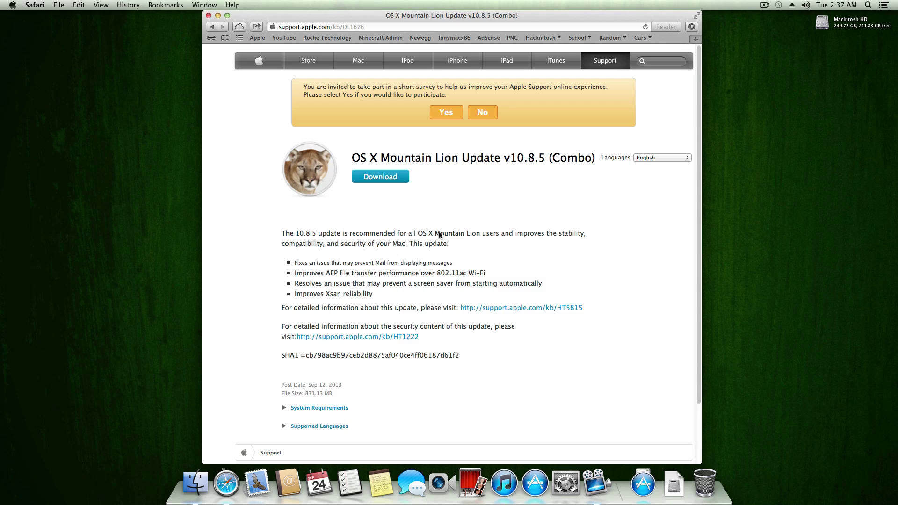
Check the Downloads list for the OSXUpdCombo10.8.5.dmg file.
{"action": "left_click_drag", "start_coordinate": [550, 160], "coordinate": [579, 159]}
{"action": "left_click", "coordinate": [591, 161]}
{"action": "left_click", "coordinate": [689, 27]}
Open the downloaded OSXUpdCombo10.8.5.dmg from the Dock Downloads stack and minimize Safari.
{"action": "left_click", "coordinate": [673, 481]}
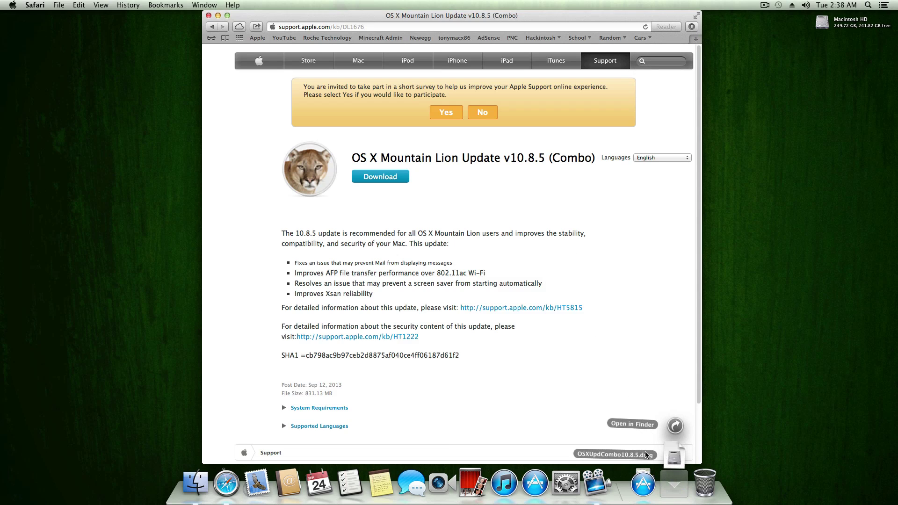
{"action": "left_click", "coordinate": [674, 453]}
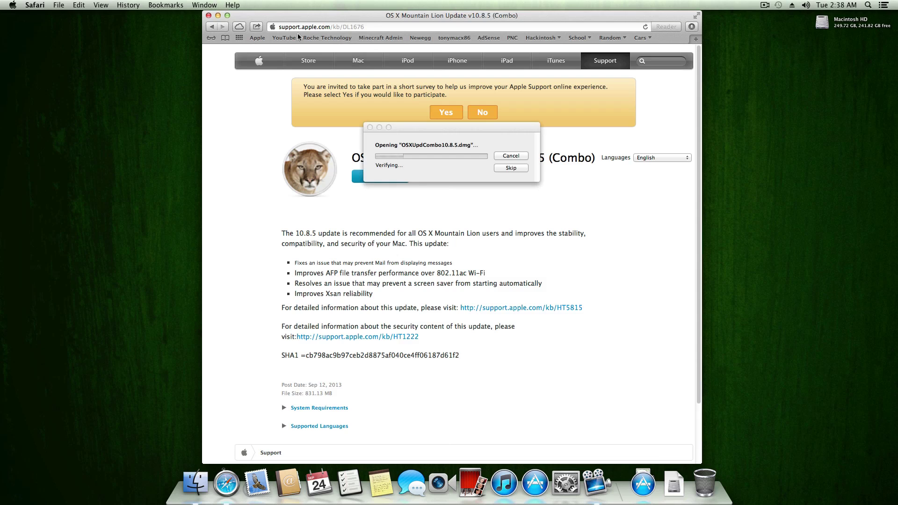
{"action": "left_click", "coordinate": [523, 170]}
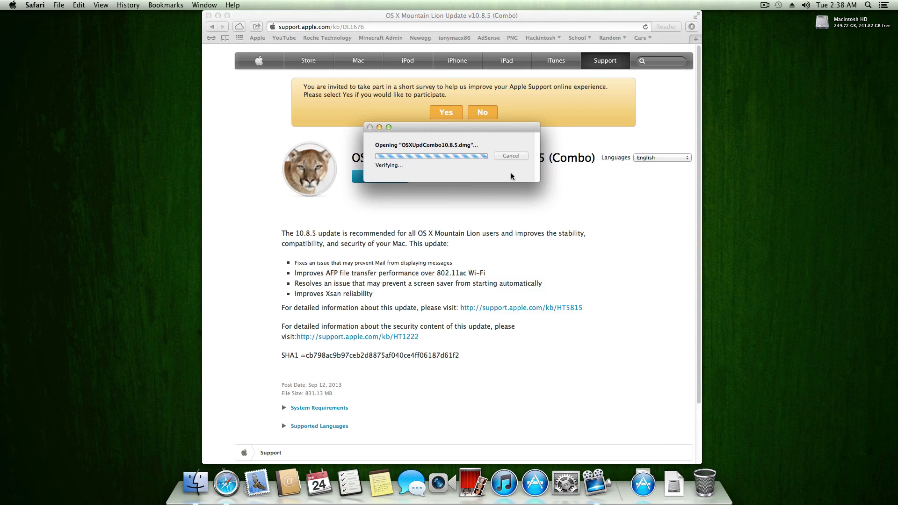
{"action": "left_click", "coordinate": [217, 15]}
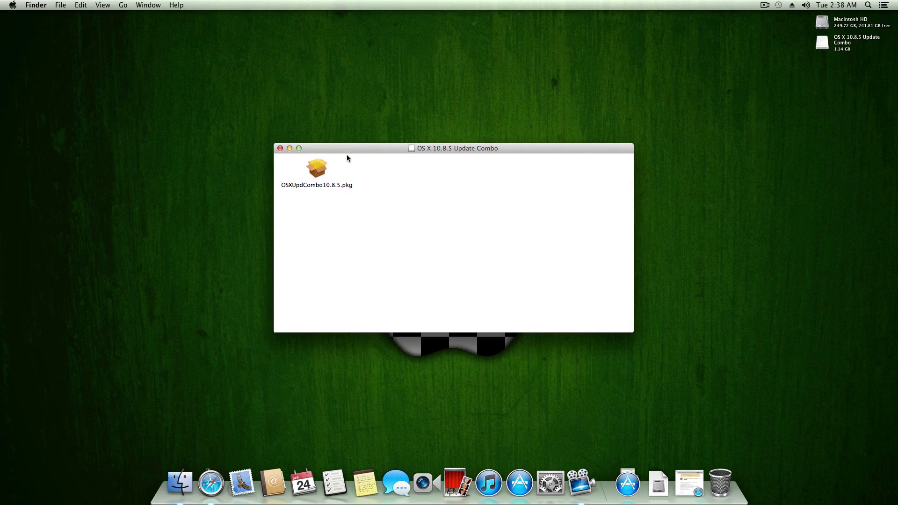
Launch OSXUpdCombo10.8.5.pkg and advance through the introduction and Read Me to the licence agreement.
{"action": "left_click", "coordinate": [321, 170]}
{"action": "double_click", "coordinate": [320, 169]}
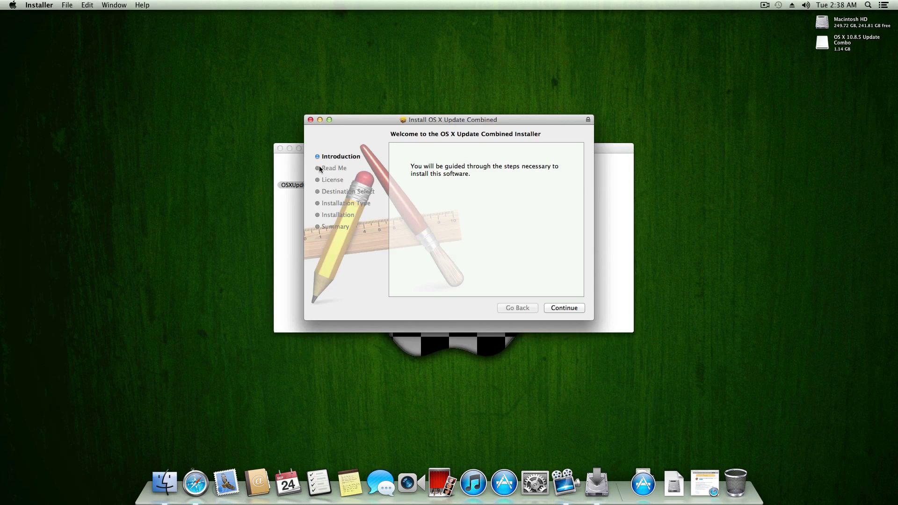
{"action": "left_click", "coordinate": [569, 307]}
{"action": "left_click", "coordinate": [569, 307]}
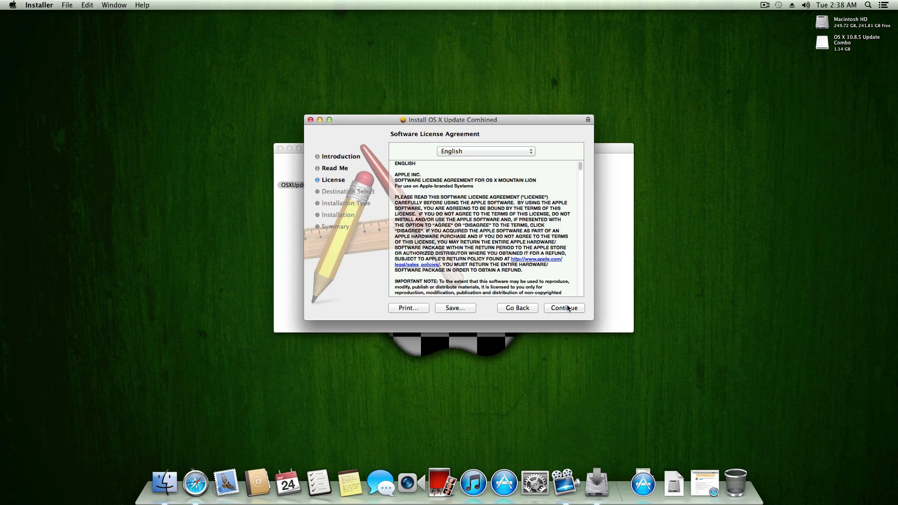
{"action": "scroll", "coordinate": [509, 240], "scroll_direction": "down", "scroll_amount": 10}
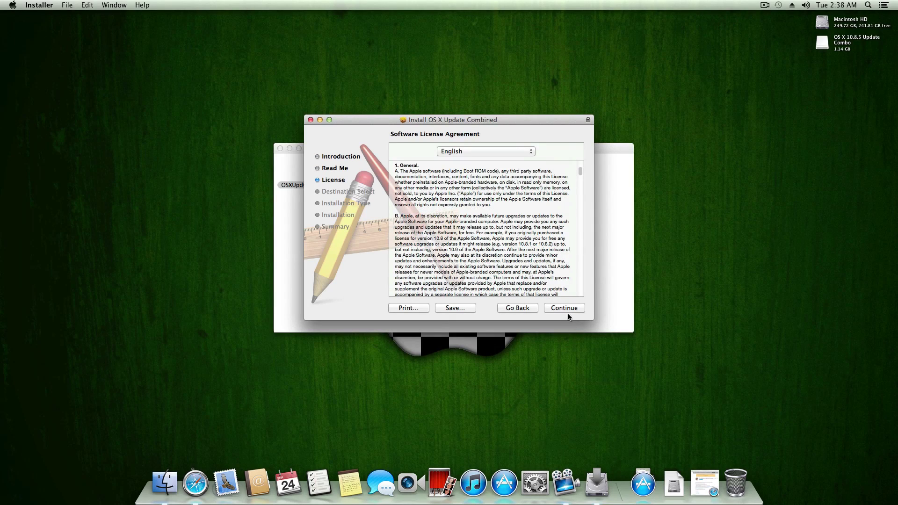
{"action": "left_click", "coordinate": [567, 308]}
{"action": "left_click", "coordinate": [522, 193]}
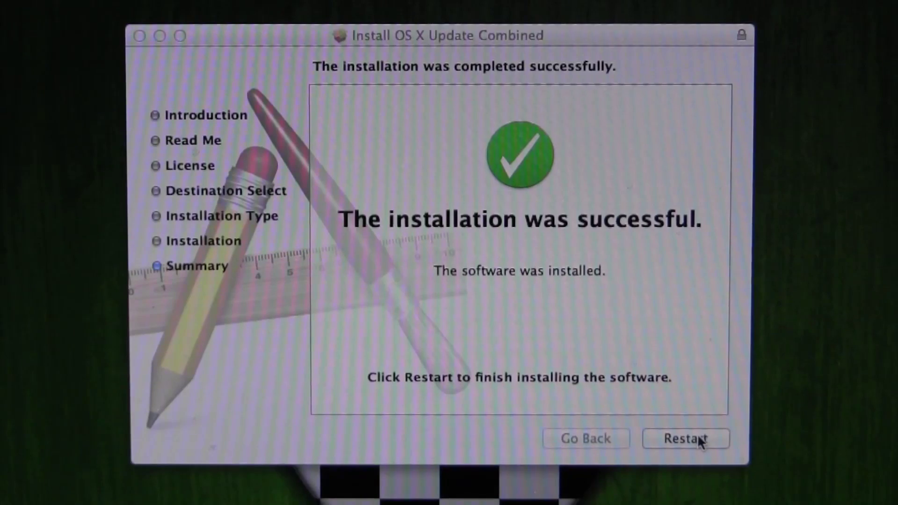
Restart the Mac to complete the 10.8.5 combo update installation.
{"action": "left_click", "coordinate": [698, 437]}
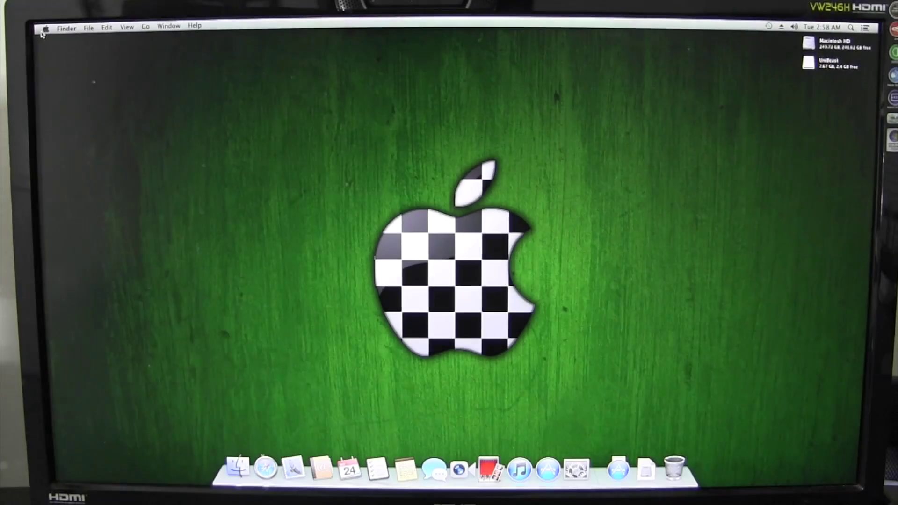
Confirm via About This Mac and More Info that OS X 10.8.5 (12F37) is installed.
{"action": "left_click", "coordinate": [43, 29]}
{"action": "left_click", "coordinate": [70, 39]}
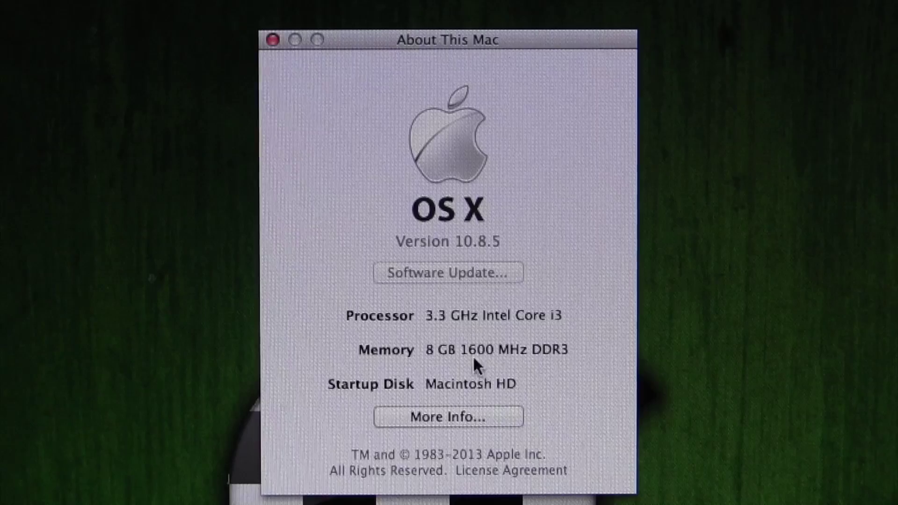
{"action": "left_click", "coordinate": [482, 416]}
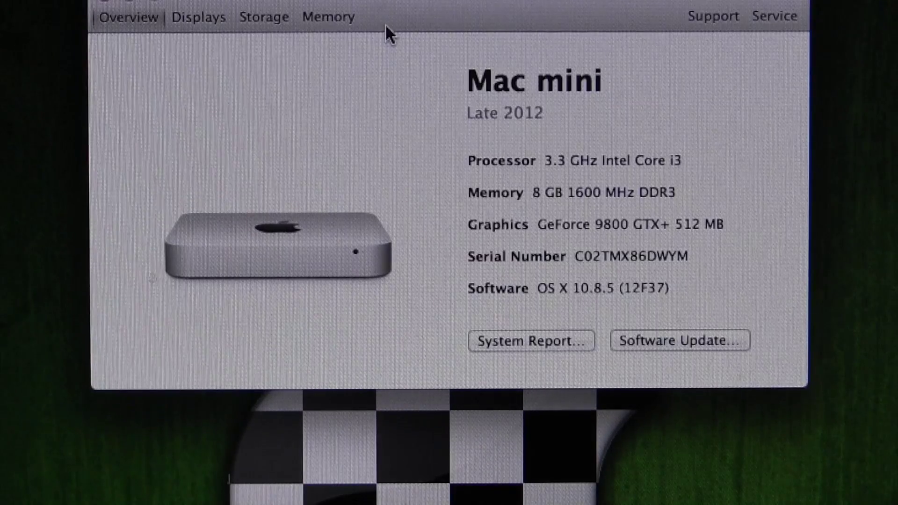